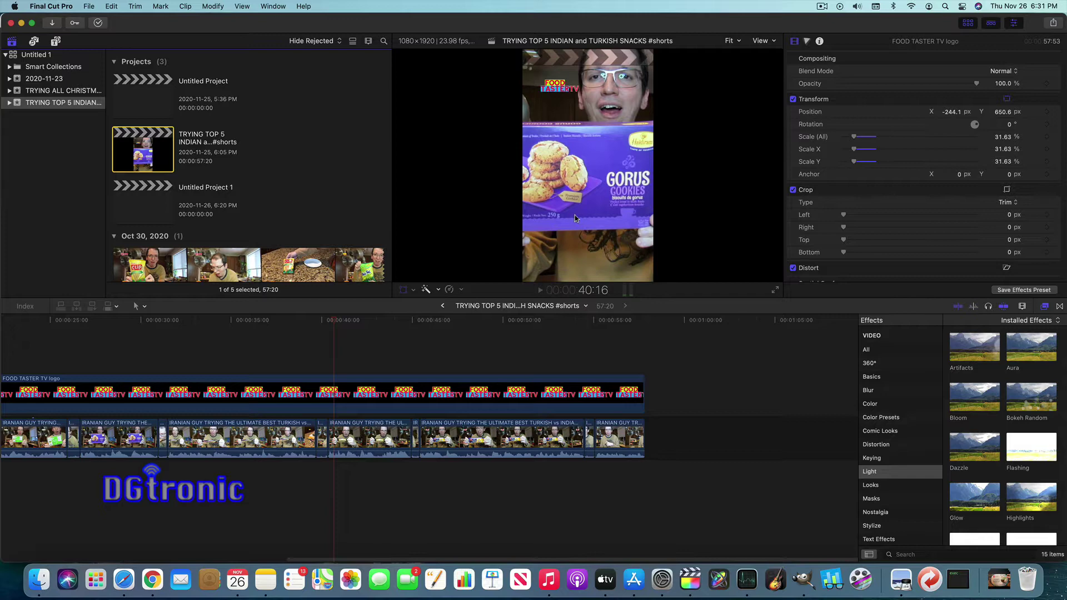
- Play the vertical project full screen from the start, pausing on the Taka-Tak shot near 10 seconds
left_click_drag(333, 322, 3, 341)
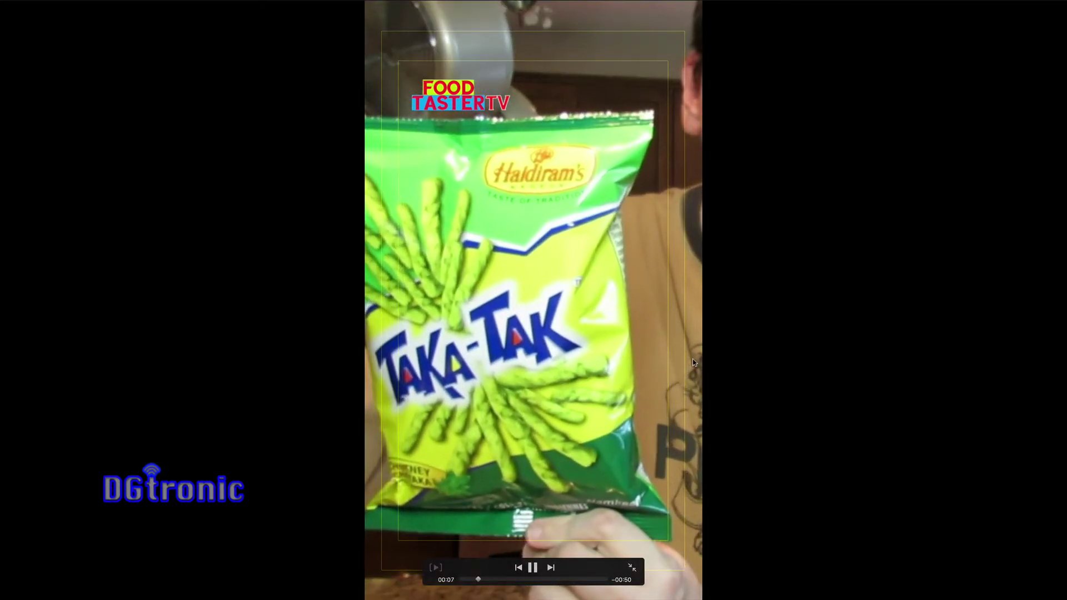
left_click(535, 568)
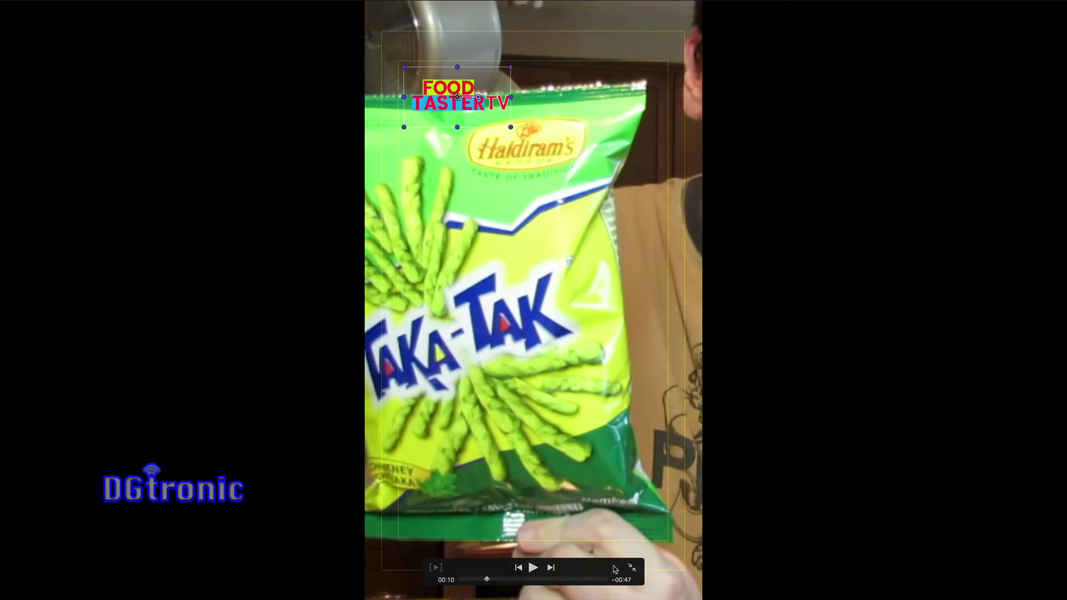
key("Escape")
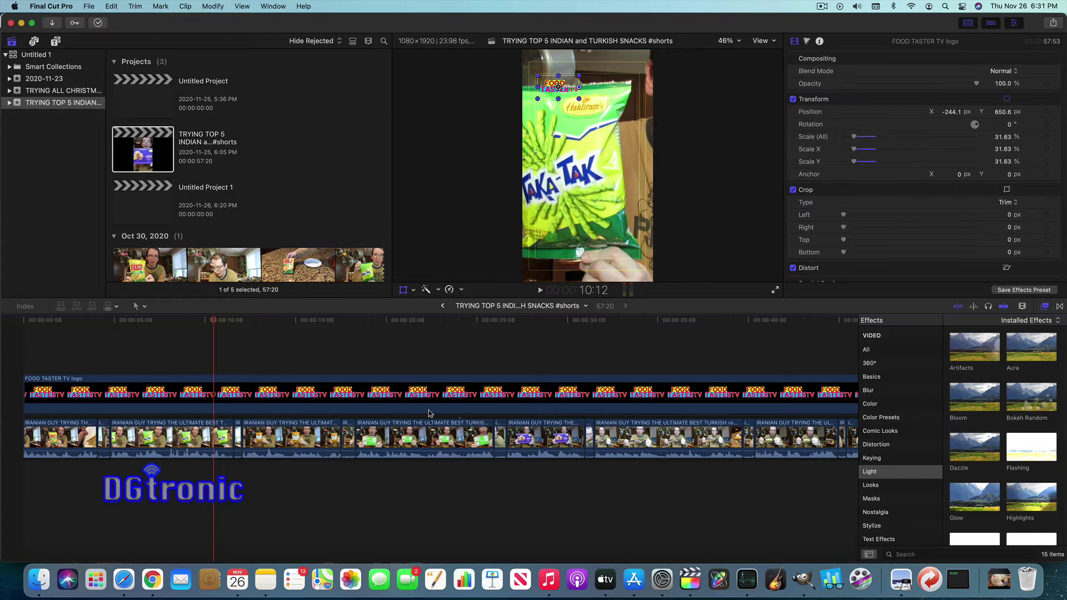
- Start a new project from File > New > Project, showing the 1080p HD, 23.98p settings
left_click(89, 7)
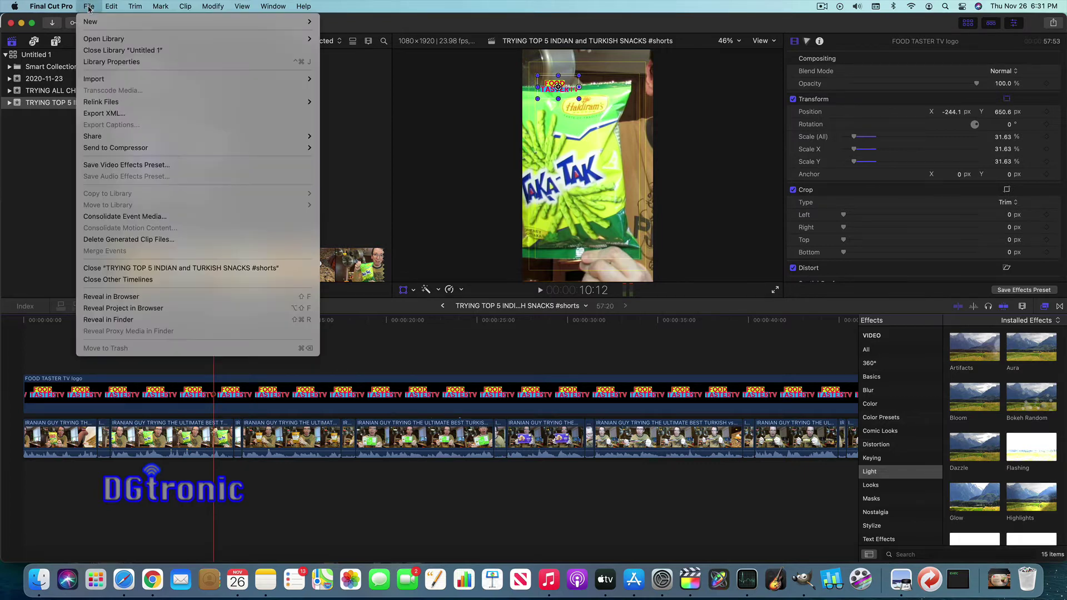
mouse_move(192, 22)
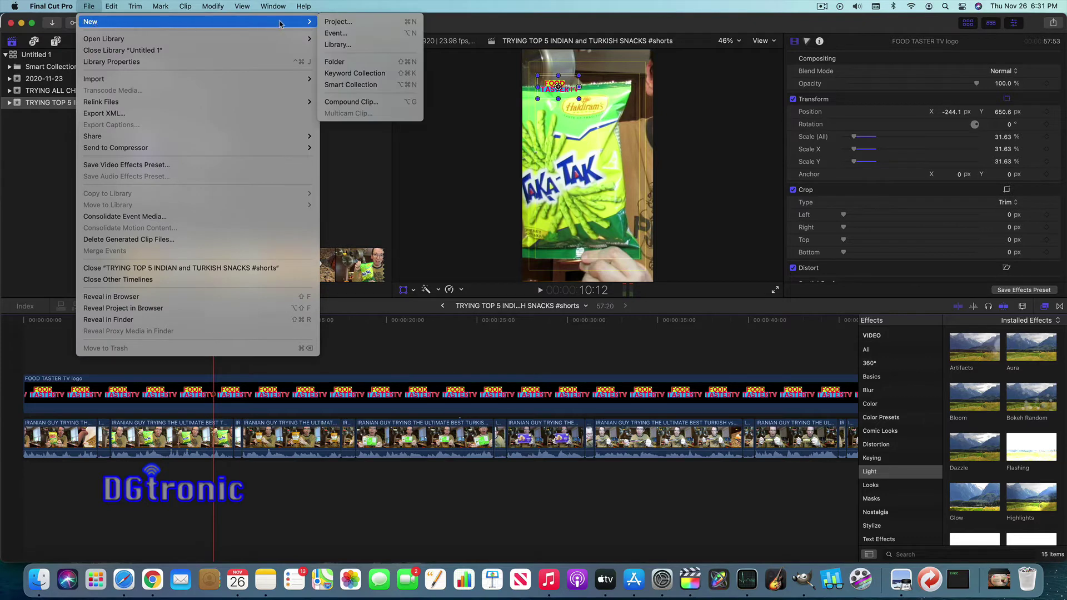
left_click(337, 22)
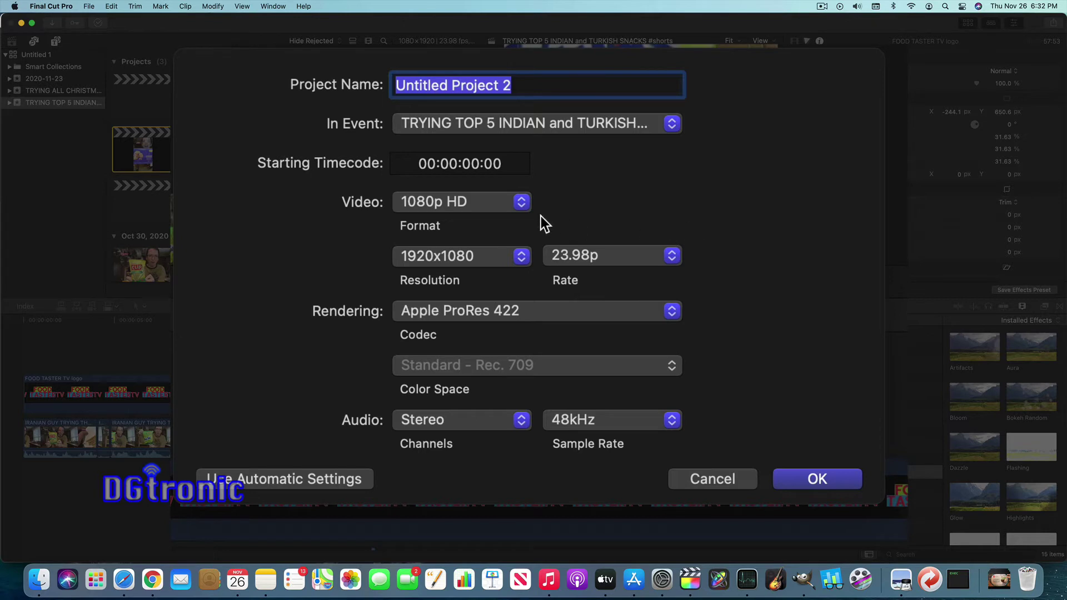
- Set Untitled Project 2's Video Format to Vertical and review the 720x1280 resolution option
left_click(490, 208)
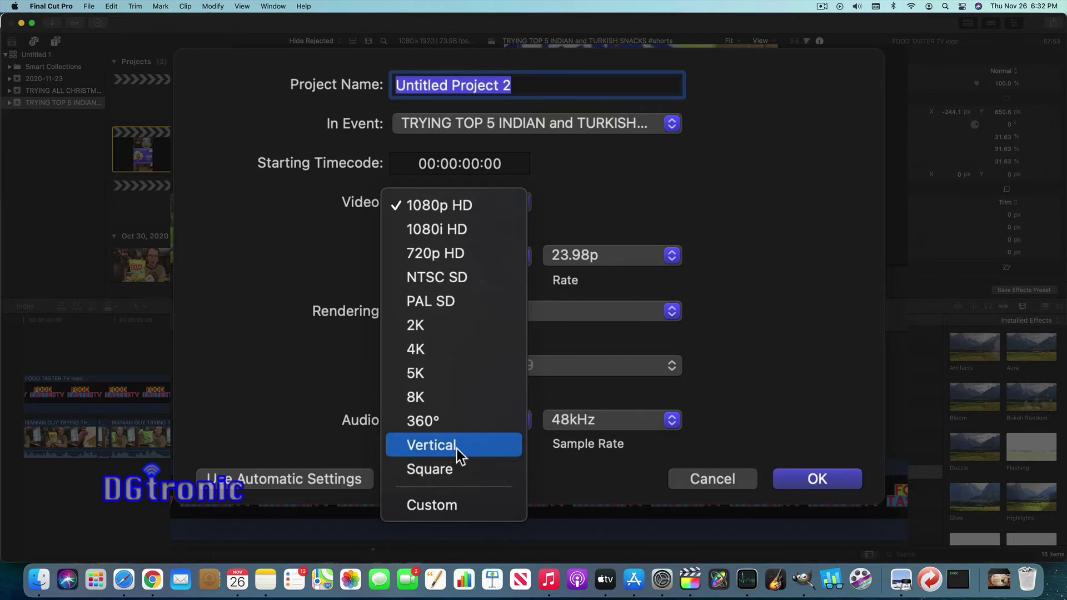
left_click(457, 450)
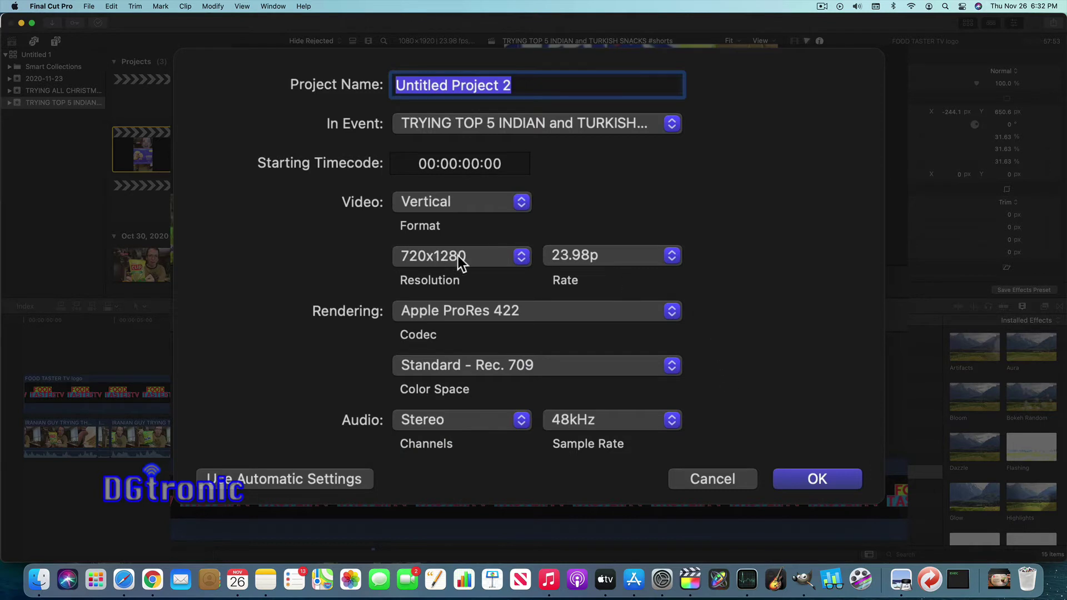
left_click(480, 261)
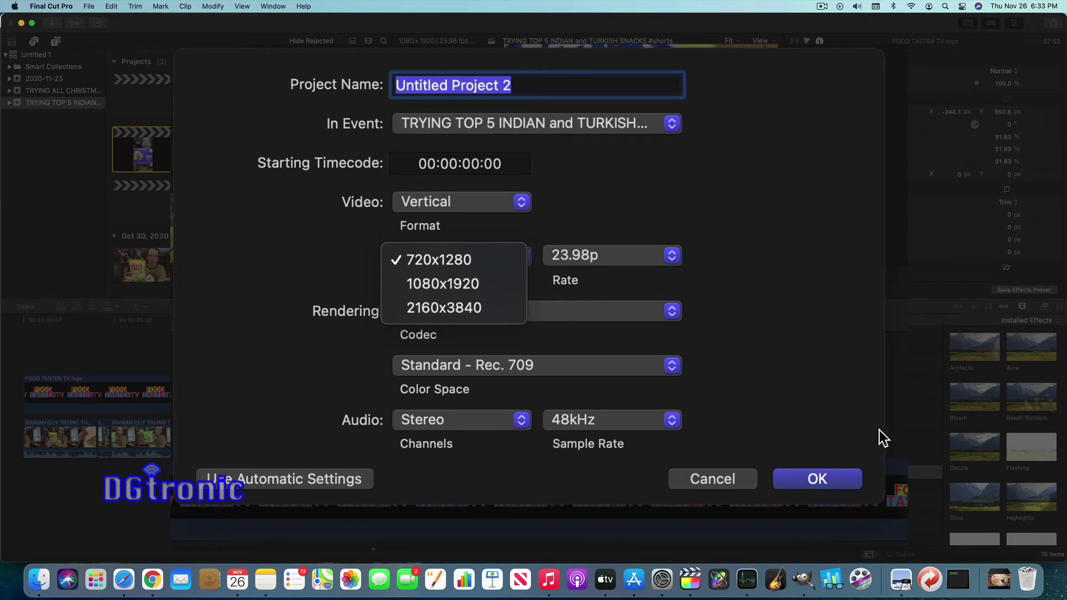
- Cancel the new project and select the main Taka-Tak clip at 9:06 in the #shorts timeline
left_click(731, 487)
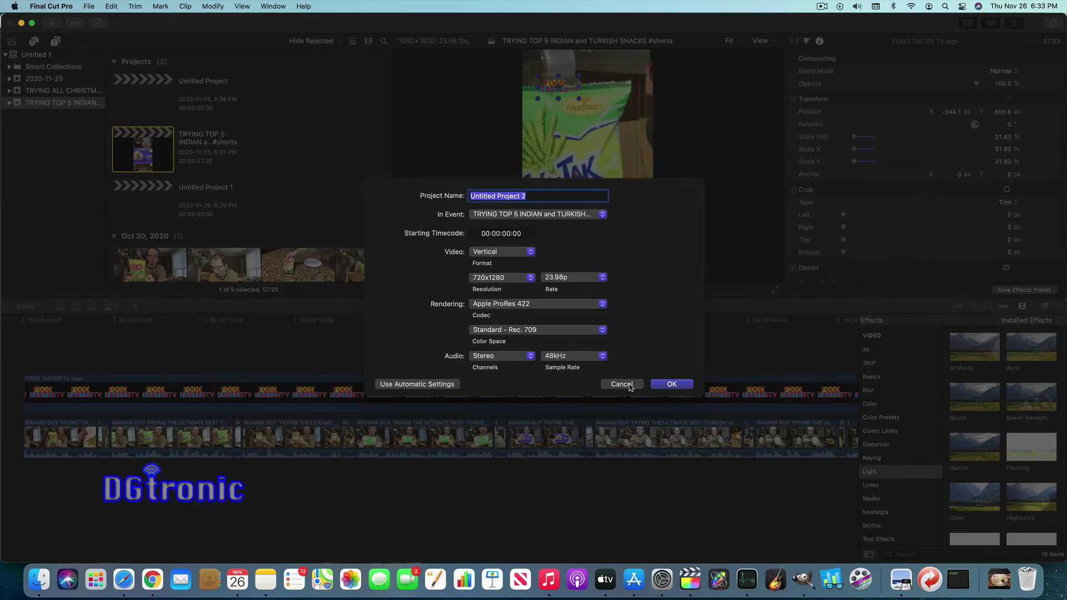
left_click(623, 385)
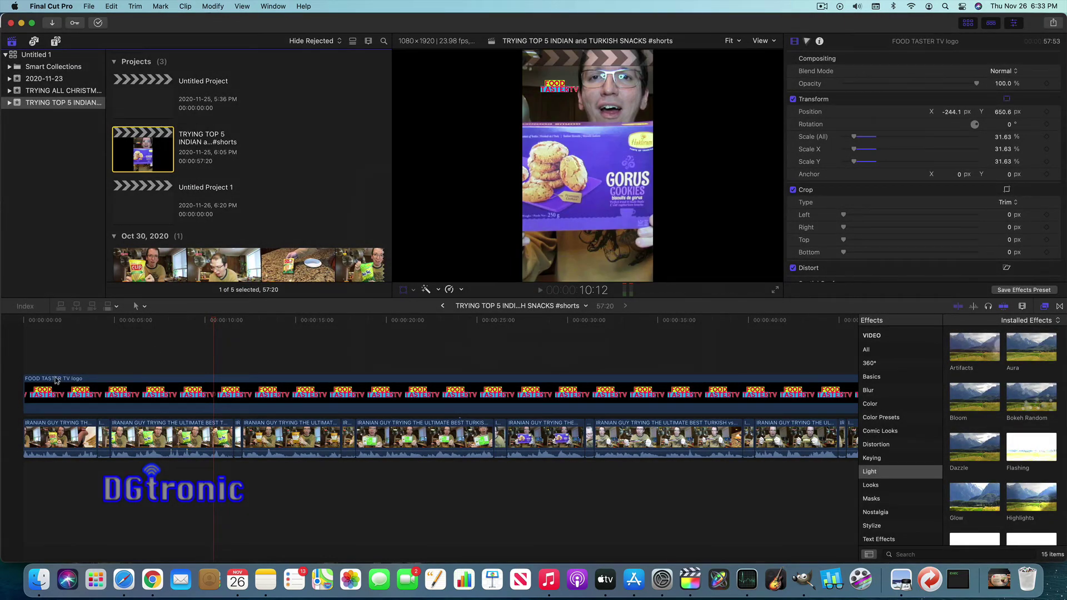
left_click(192, 322)
left_click(171, 438)
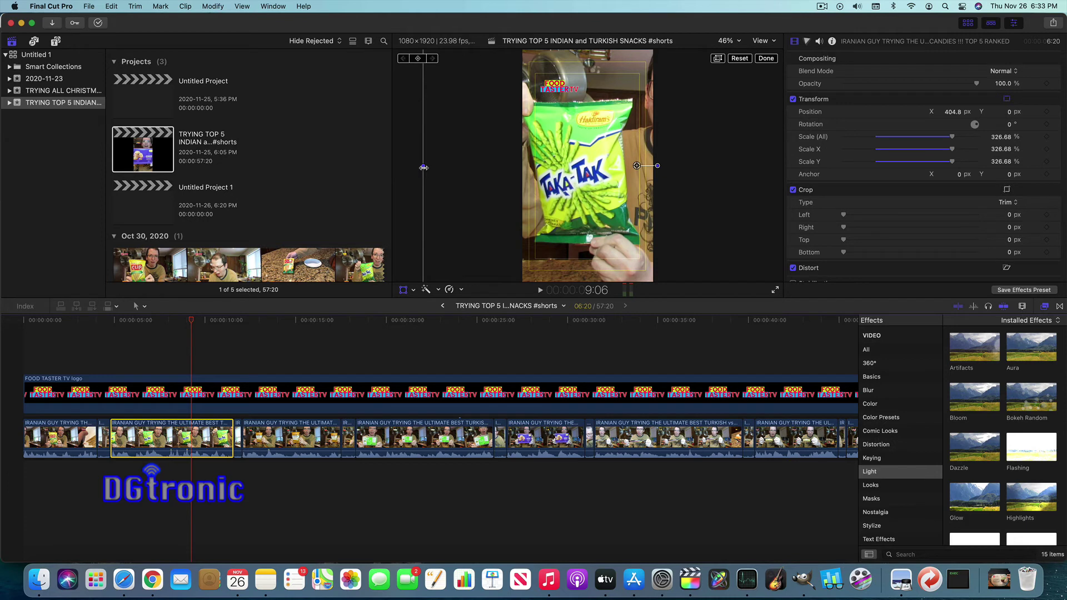
- Scale the clip to 339.18% with the viewer handles and shift it right to centre the snack bag
left_click_drag(423, 168, 431, 167)
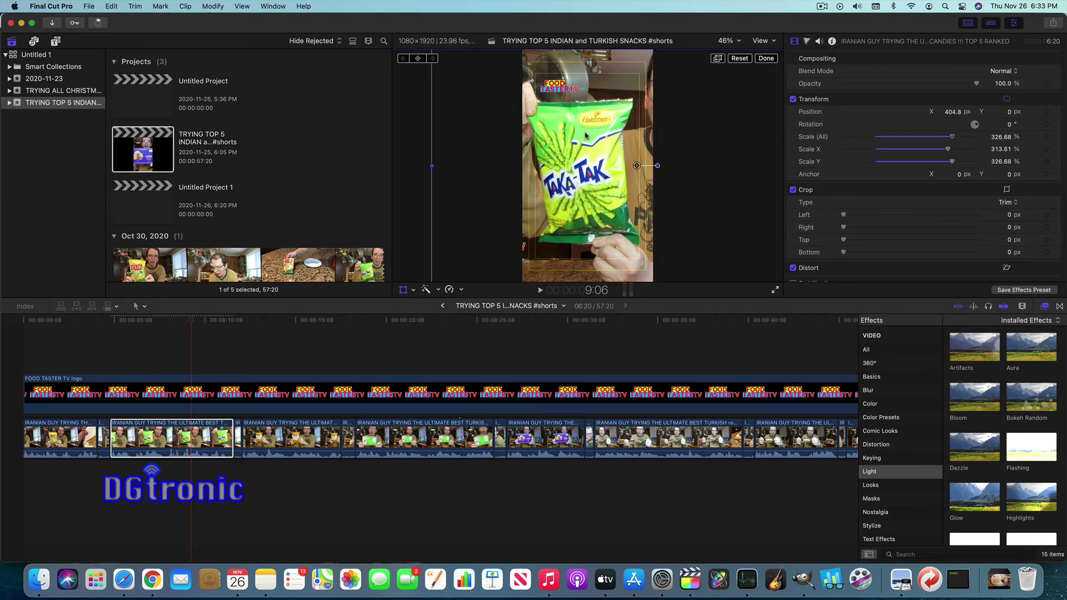
mouse_move(636, 166)
left_mouse_down()
mouse_move(626, 198)
mouse_move(653, 183)
left_mouse_up()
left_click_drag(448, 66, 507, 99)
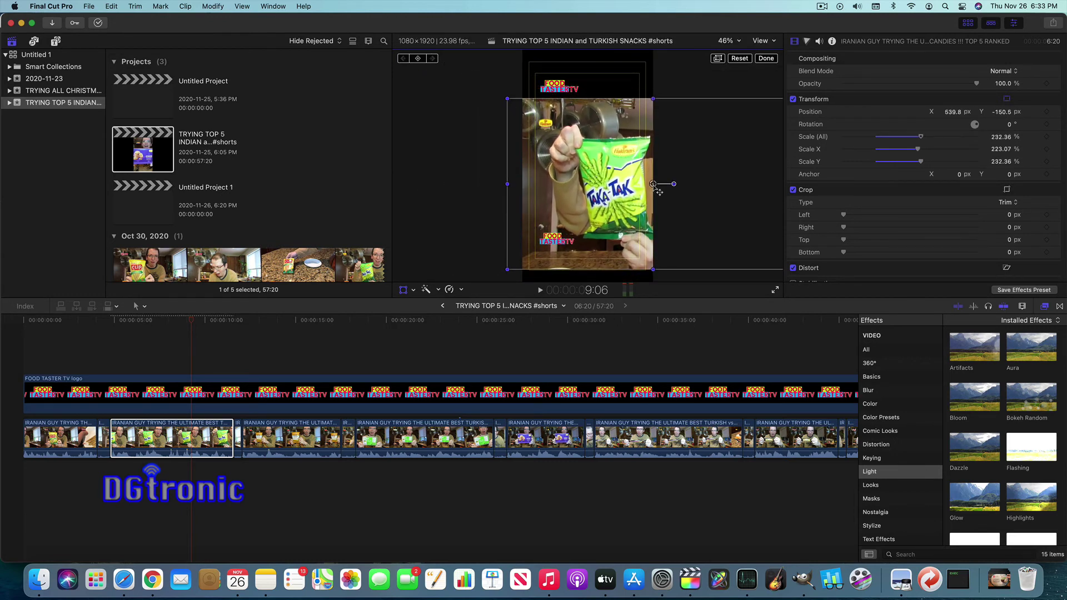
left_click_drag(656, 198, 550, 155)
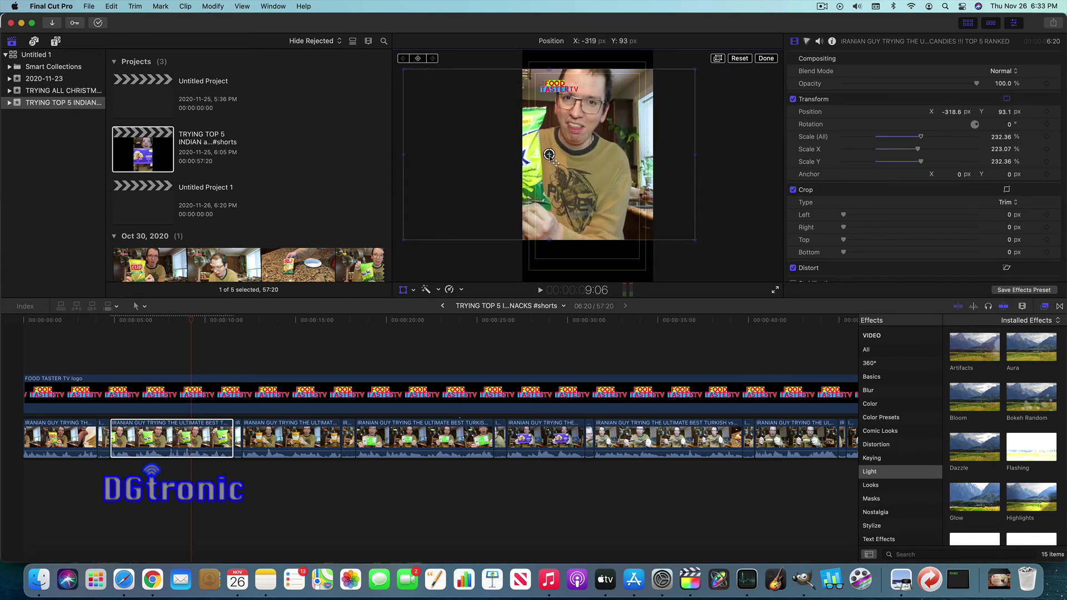
left_click_drag(695, 240, 730, 280)
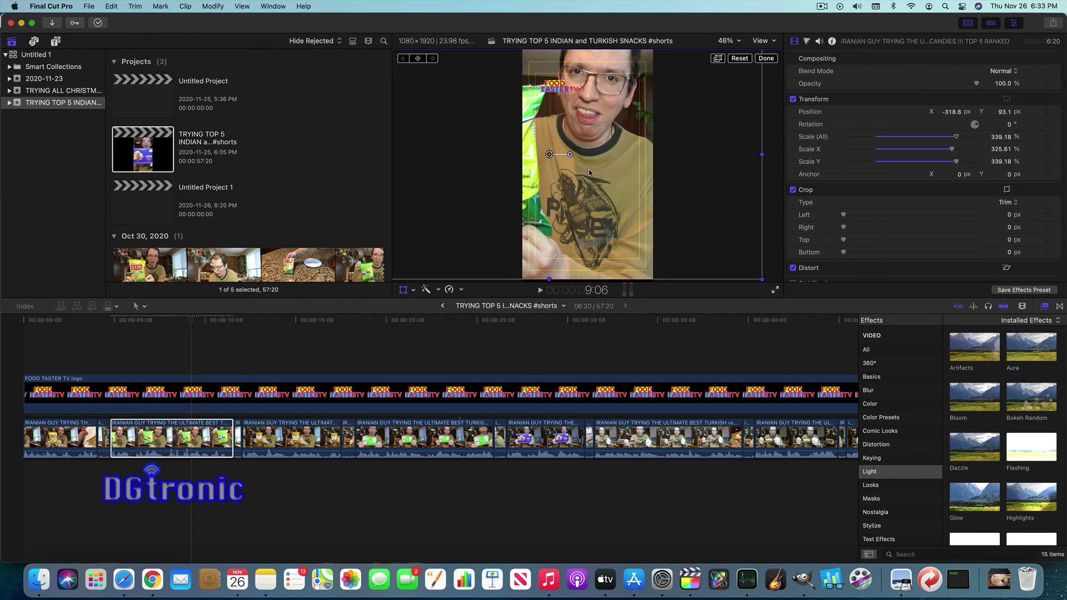
left_click_drag(554, 156, 551, 164)
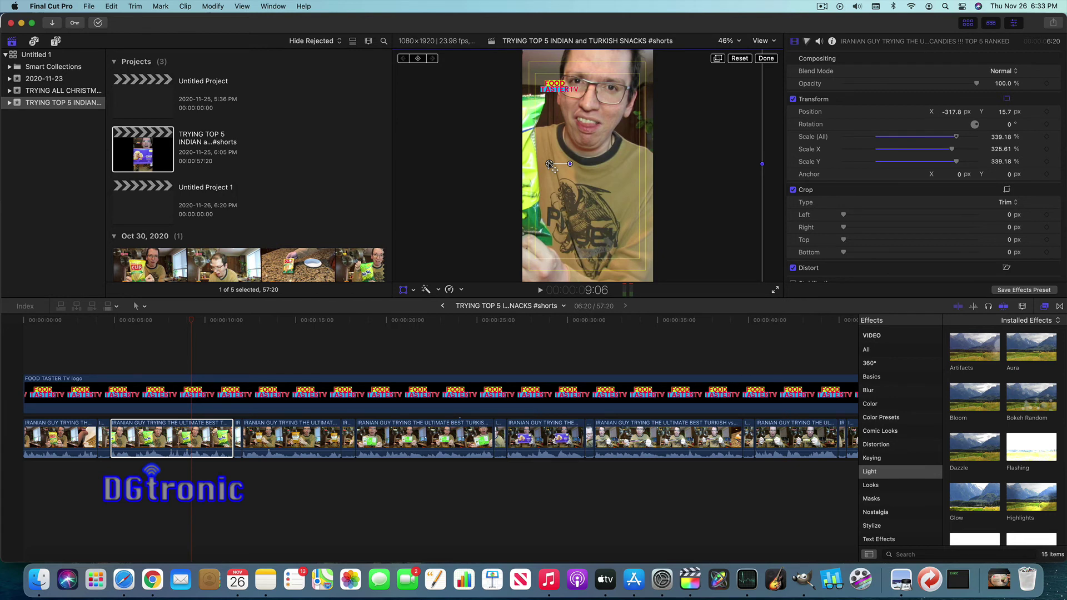
left_click_drag(550, 165, 635, 165)
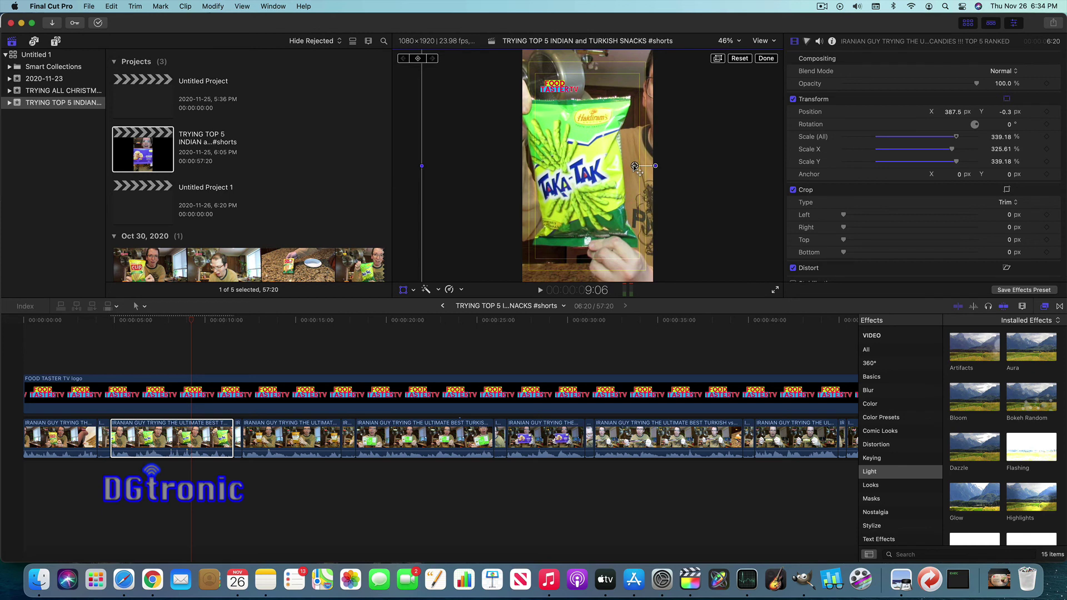